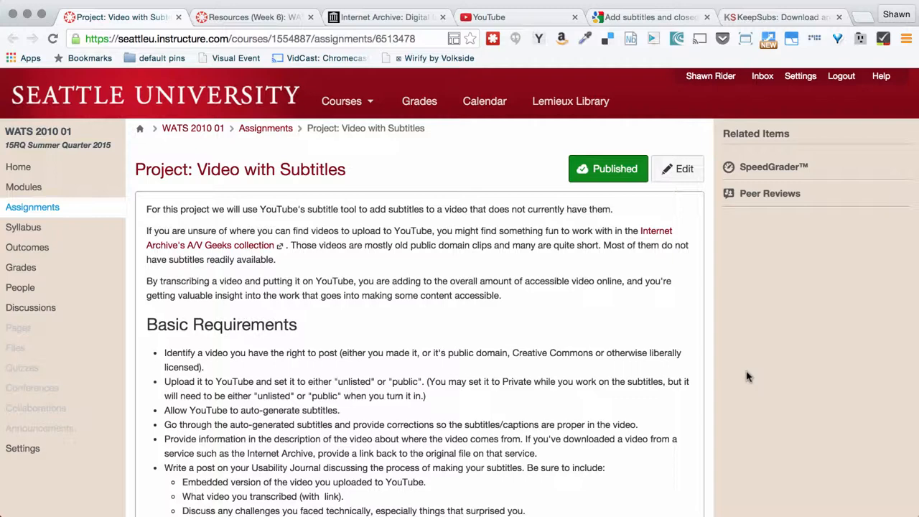
{"action": "scroll", "coordinate": [753, 417], "scroll_direction": "down", "scroll_amount": 4}
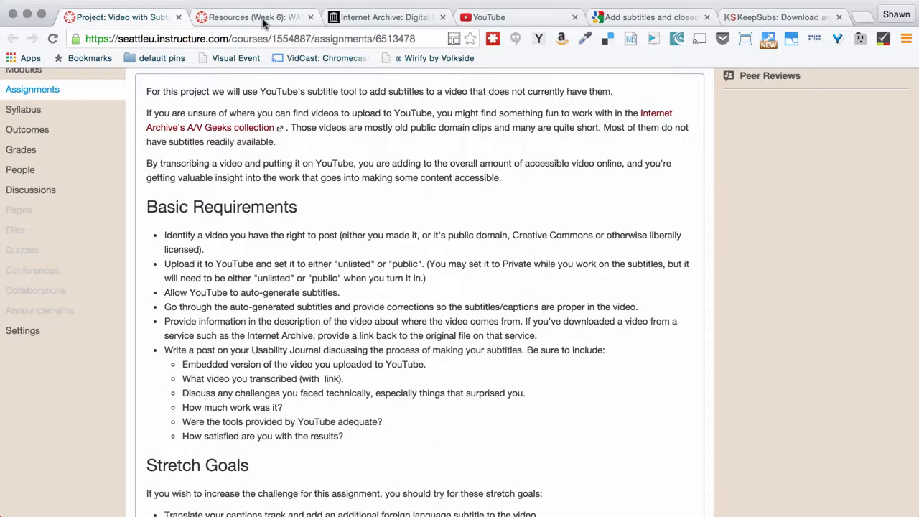
Highlight the usability journal-post requirements, then switch to the Week 6 Resources tab.
{"action": "left_click", "coordinate": [353, 447]}
{"action": "left_click_drag", "start_coordinate": [353, 446], "coordinate": [156, 352]}
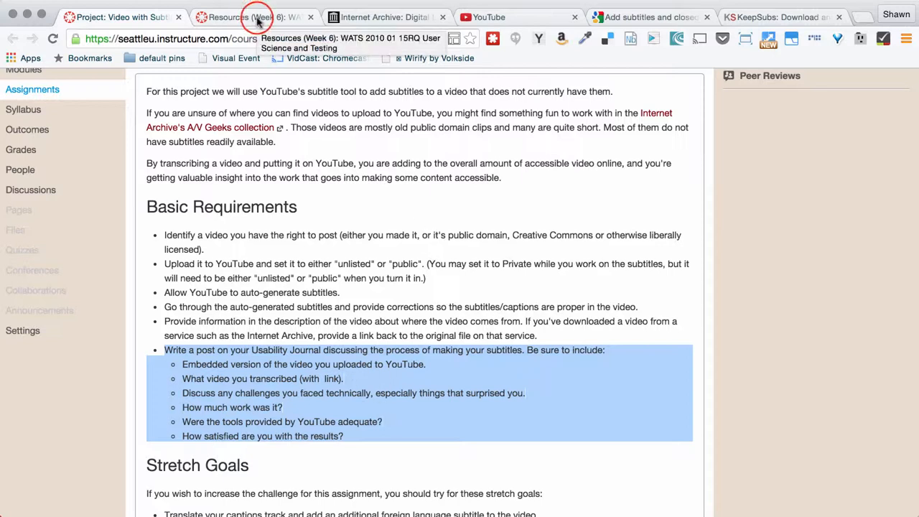
{"action": "left_click", "coordinate": [258, 19]}
Follow the Archive.org project link to reach the Internet Archive homepage.
{"action": "left_click", "coordinate": [476, 332]}
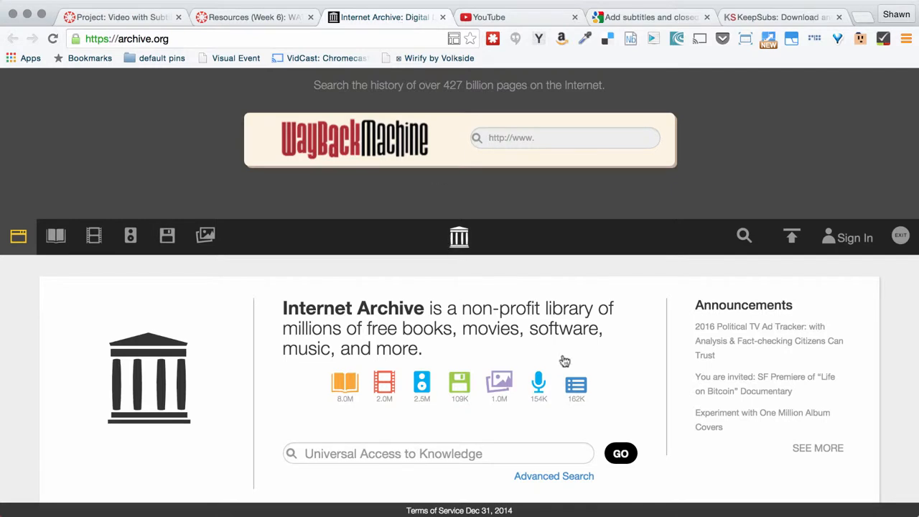
{"action": "mouse_move", "coordinate": [653, 407]}
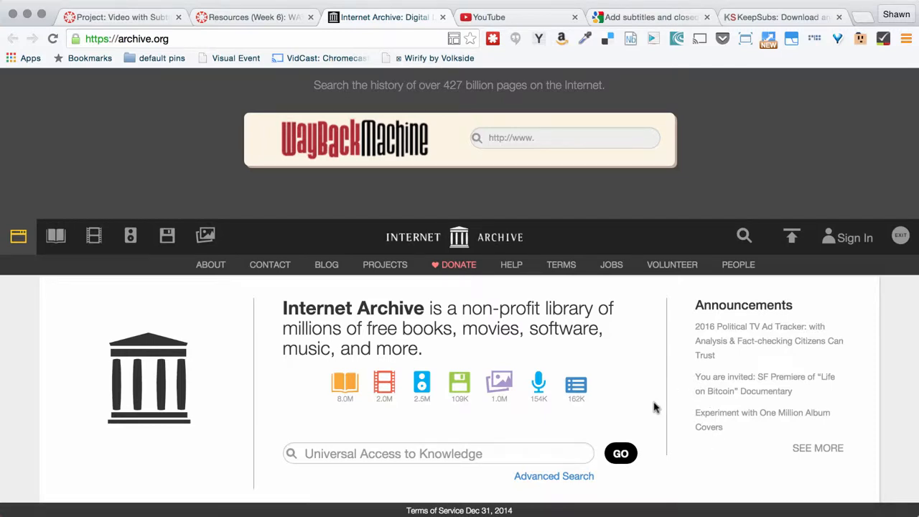
{"action": "scroll", "coordinate": [655, 408], "scroll_direction": "down", "scroll_amount": 3}
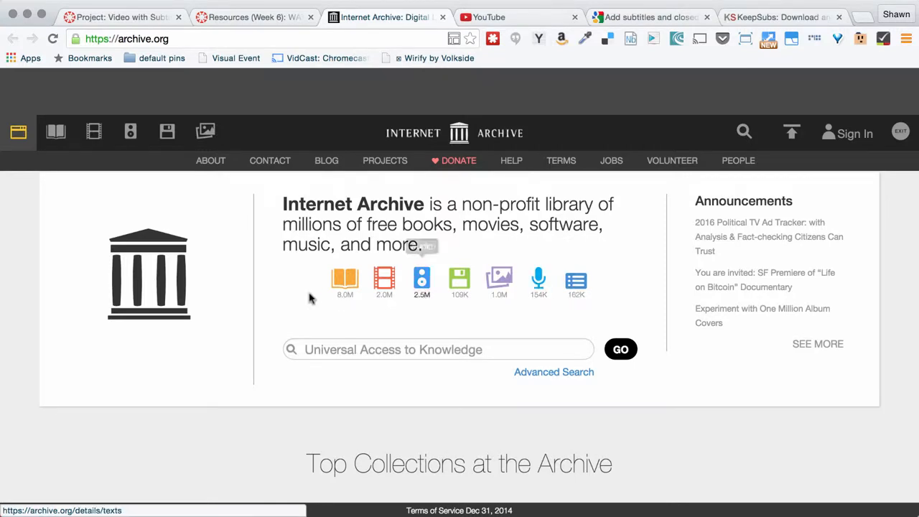
{"action": "scroll", "coordinate": [280, 284], "scroll_direction": "up", "scroll_amount": 2}
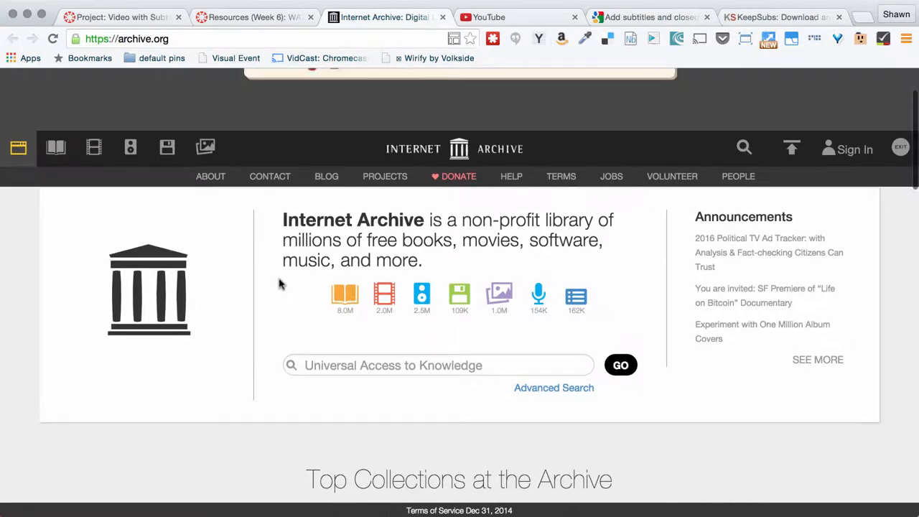
Expand the Internet Archive video panel listing featured and top film collections.
{"action": "left_click", "coordinate": [93, 189]}
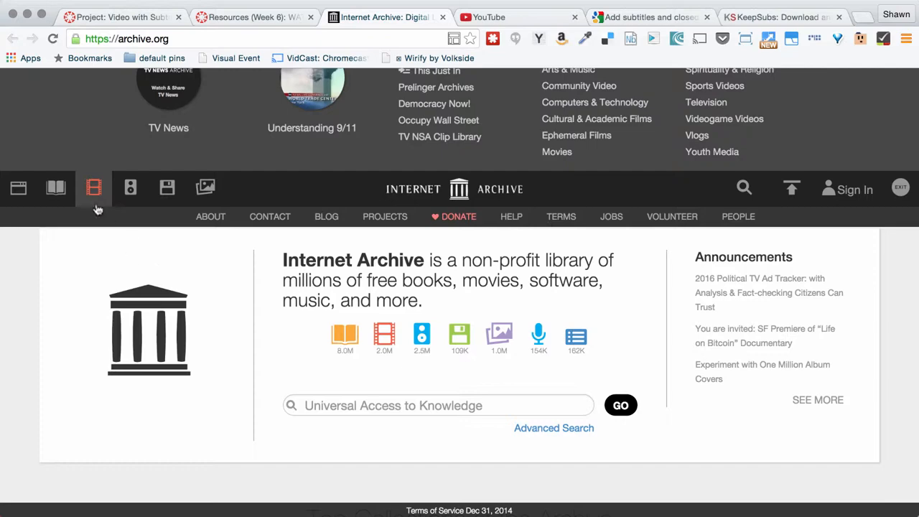
{"action": "scroll", "coordinate": [251, 350], "scroll_direction": "down", "scroll_amount": 5}
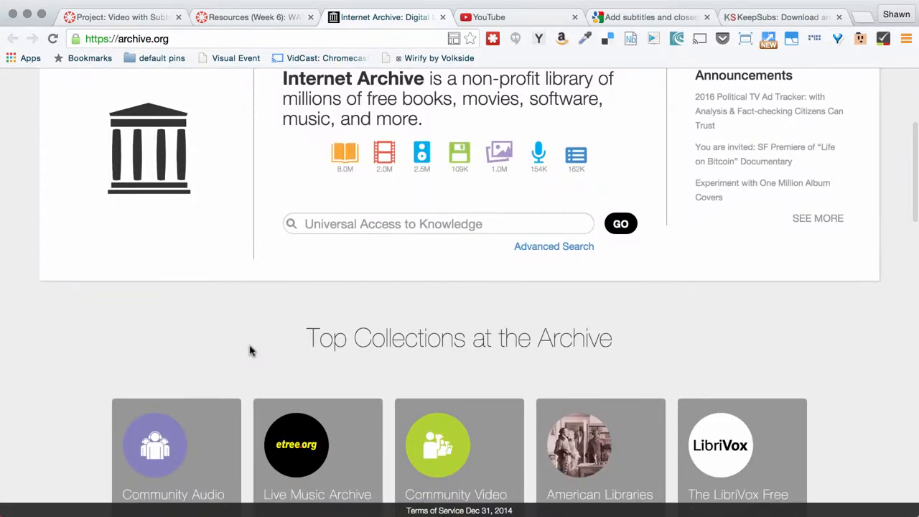
{"action": "scroll", "coordinate": [849, 356], "scroll_direction": "down", "scroll_amount": 1}
{"action": "scroll", "coordinate": [849, 356], "scroll_direction": "down", "scroll_amount": 5}
{"action": "scroll", "coordinate": [849, 356], "scroll_direction": "down", "scroll_amount": 3}
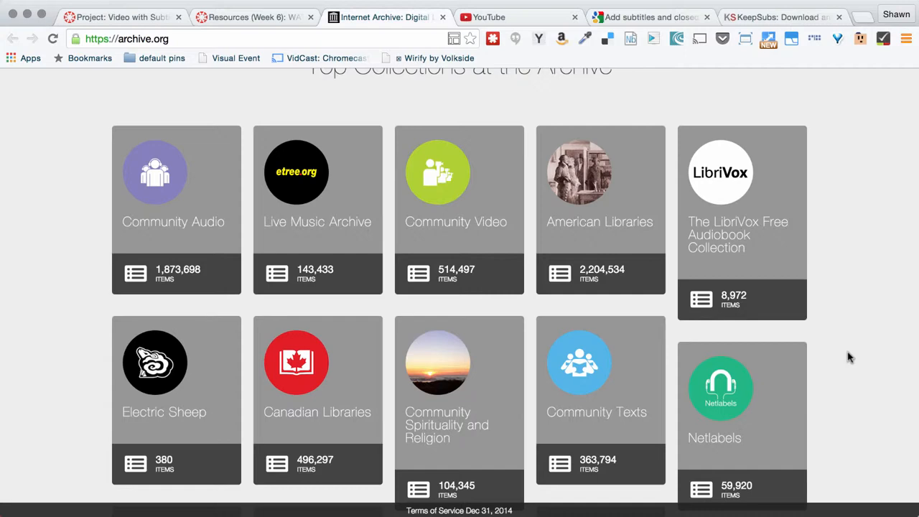
{"action": "scroll", "coordinate": [849, 356], "scroll_direction": "down", "scroll_amount": 4}
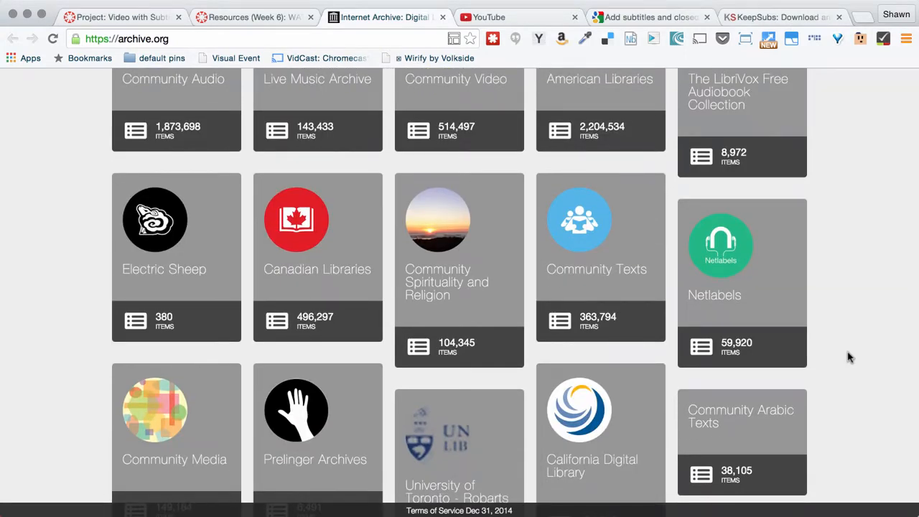
{"action": "scroll", "coordinate": [849, 356], "scroll_direction": "down", "scroll_amount": 4}
{"action": "scroll", "coordinate": [849, 356], "scroll_direction": "down", "scroll_amount": 3}
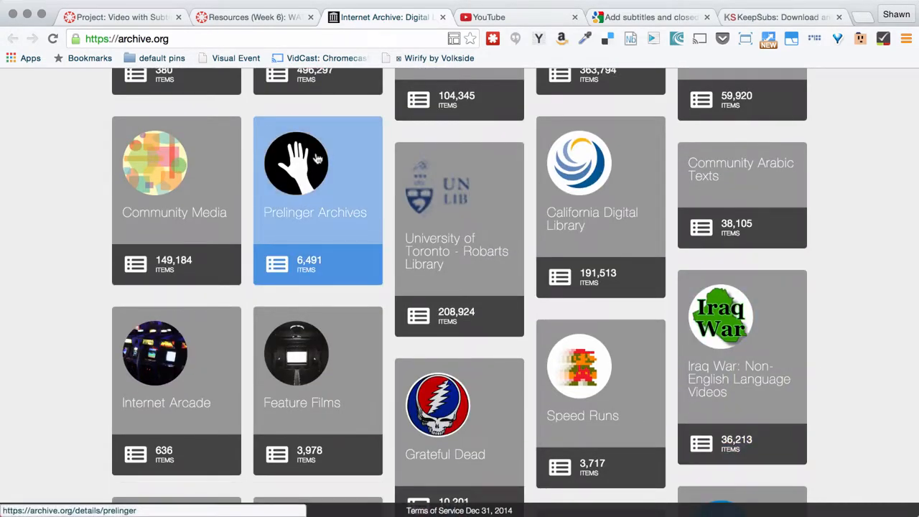
{"action": "scroll", "coordinate": [367, 171], "scroll_direction": "up", "scroll_amount": 5}
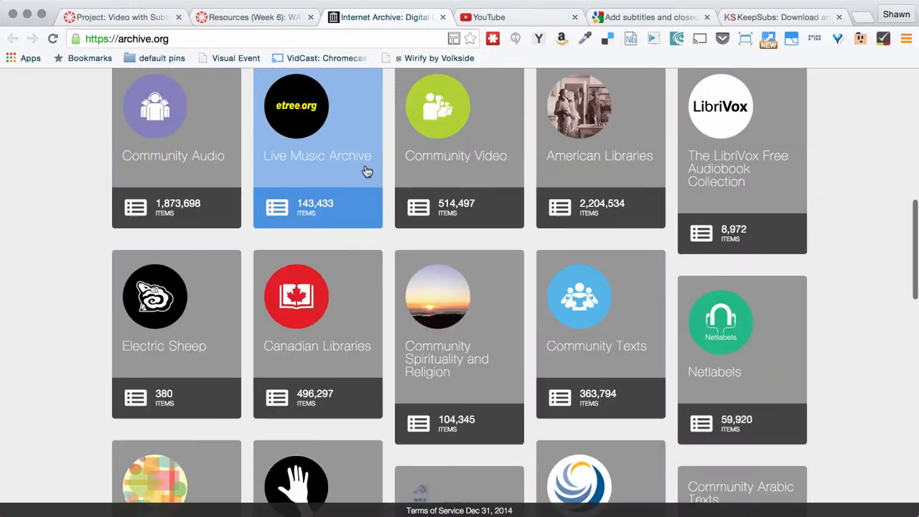
{"action": "scroll", "coordinate": [367, 171], "scroll_direction": "up", "scroll_amount": 5}
{"action": "scroll", "coordinate": [366, 170], "scroll_direction": "up", "scroll_amount": 5}
{"action": "scroll", "coordinate": [366, 170], "scroll_direction": "up", "scroll_amount": 2}
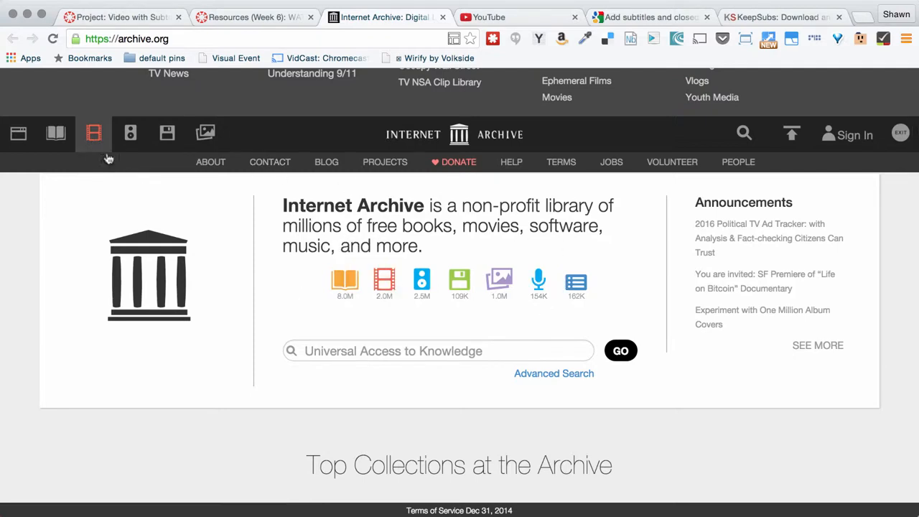
{"action": "scroll", "coordinate": [388, 247], "scroll_direction": "up", "scroll_amount": 1}
{"action": "scroll", "coordinate": [388, 248], "scroll_direction": "up", "scroll_amount": 3}
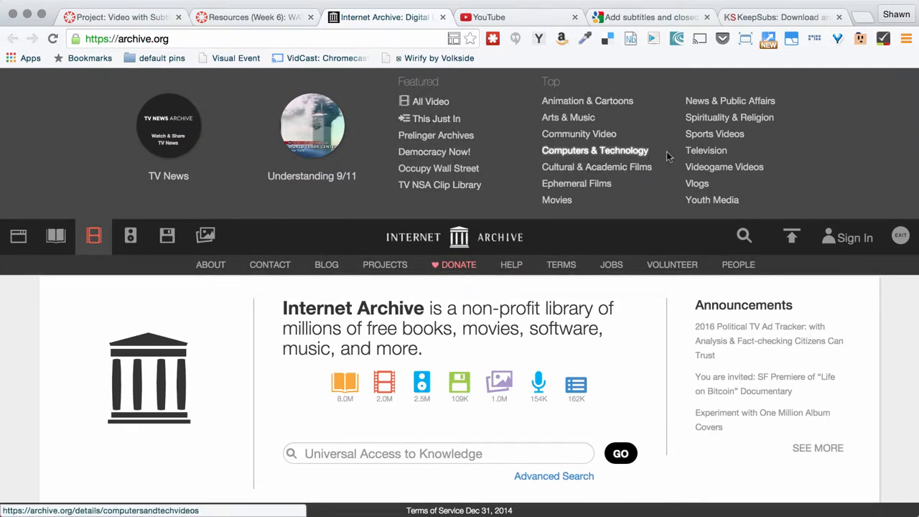
Open Prelinger Archives, preview the Eat for Health film, and return to the collection.
{"action": "left_click", "coordinate": [436, 135]}
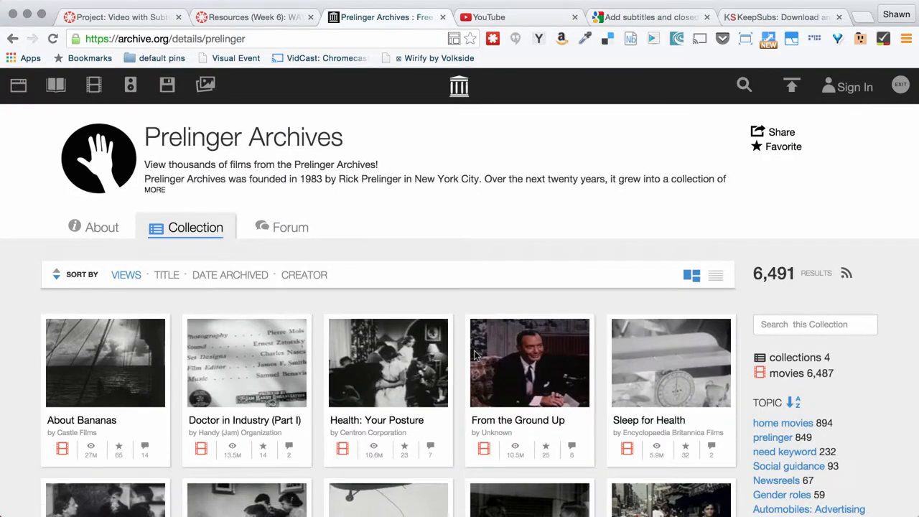
{"action": "scroll", "coordinate": [472, 393], "scroll_direction": "down", "scroll_amount": 3}
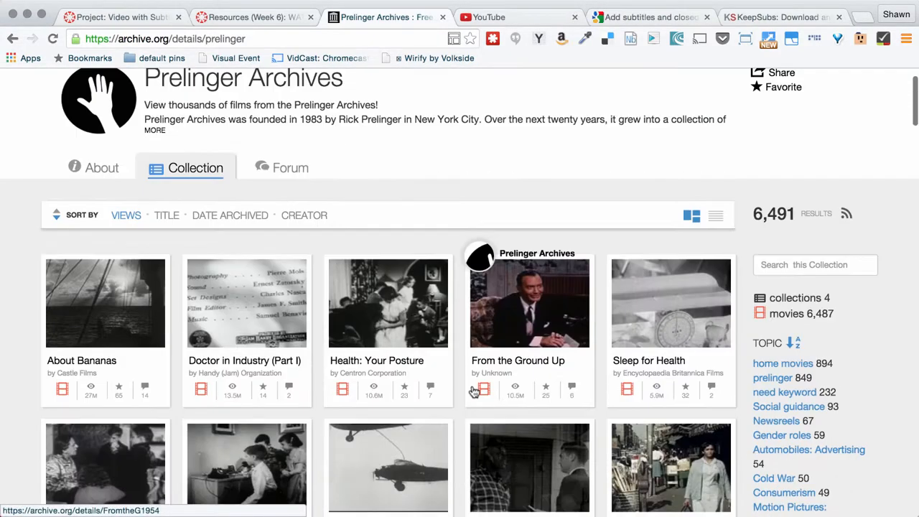
{"action": "scroll", "coordinate": [472, 394], "scroll_direction": "down", "scroll_amount": 2}
{"action": "scroll", "coordinate": [472, 391], "scroll_direction": "down", "scroll_amount": 2}
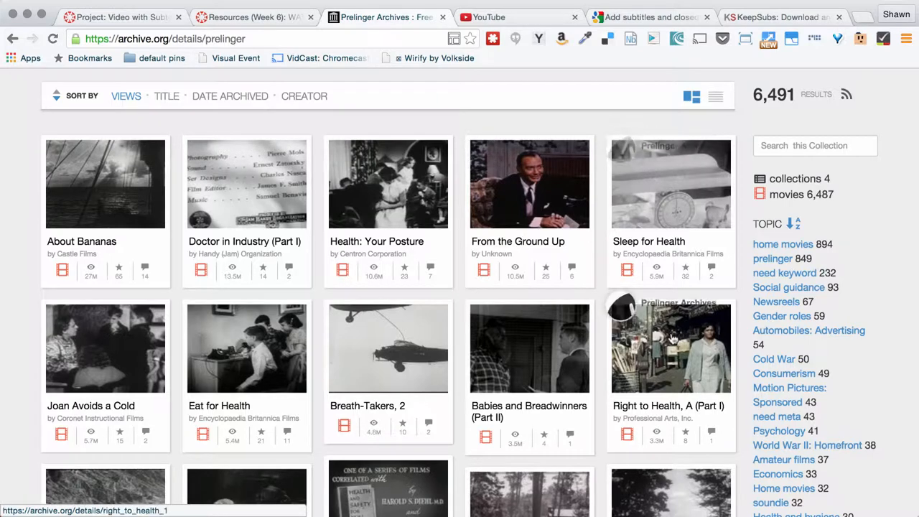
{"action": "left_click", "coordinate": [262, 369]}
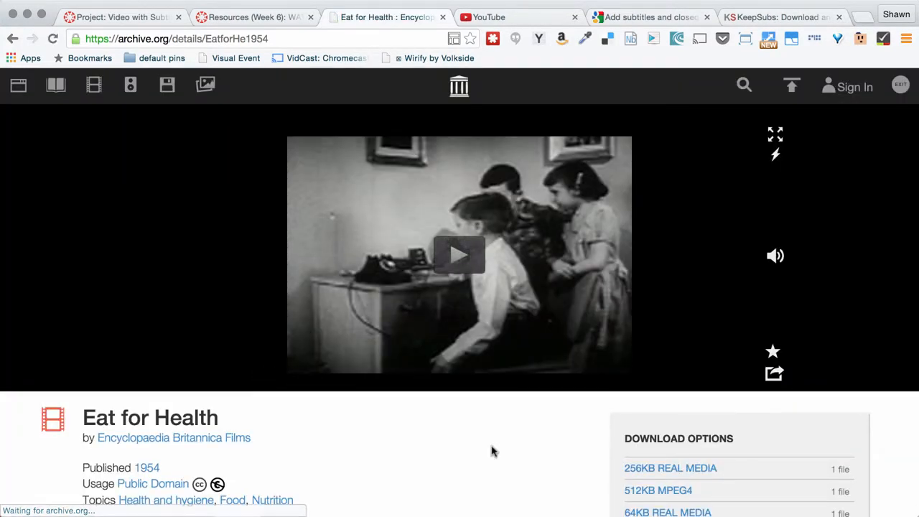
{"action": "scroll", "coordinate": [492, 451], "scroll_direction": "down", "scroll_amount": 10}
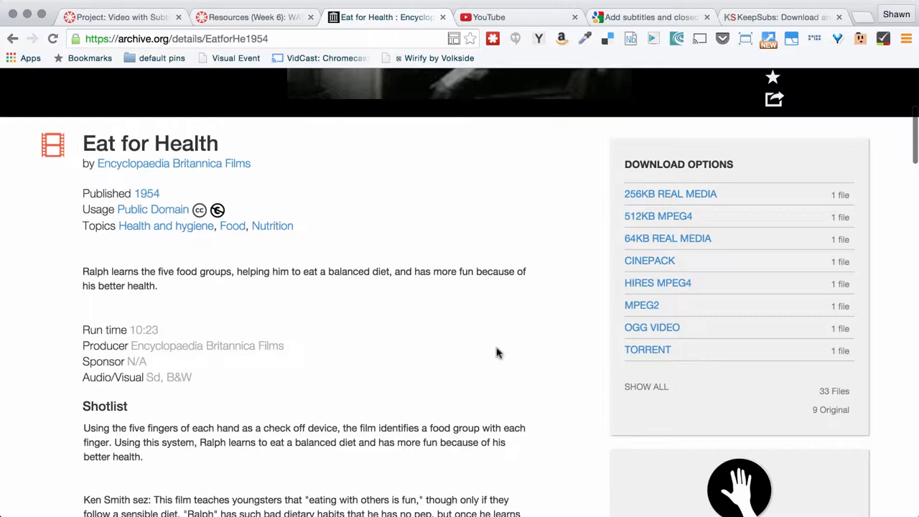
{"action": "scroll", "coordinate": [498, 353], "scroll_direction": "up", "scroll_amount": 10}
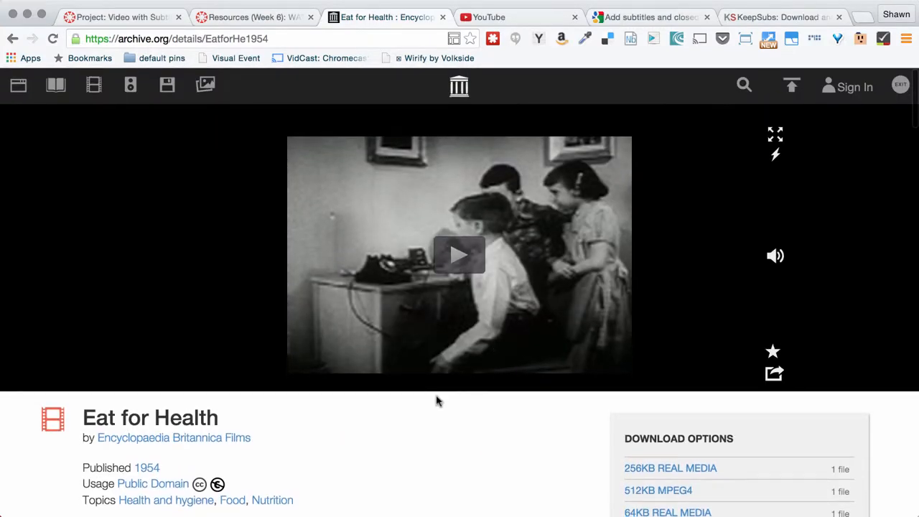
{"action": "key", "text": "alt+Left"}
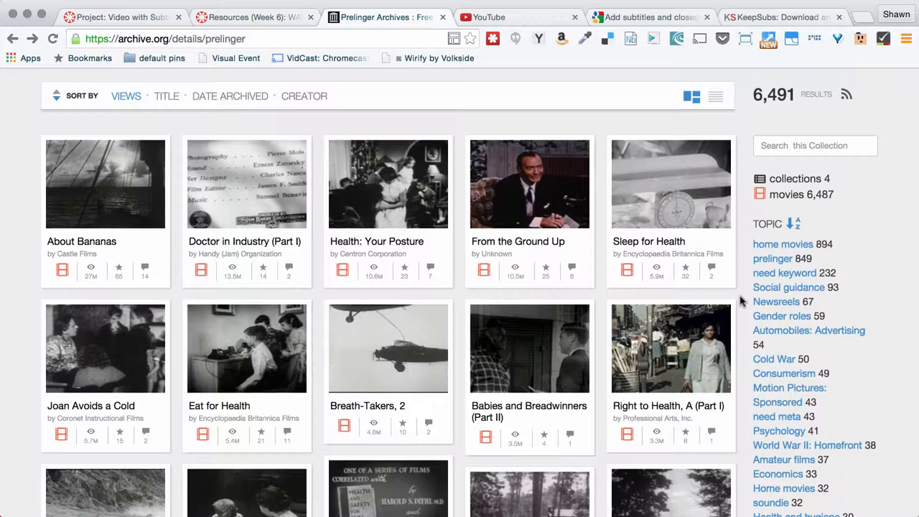
{"action": "scroll", "coordinate": [741, 302], "scroll_direction": "up", "scroll_amount": 3}
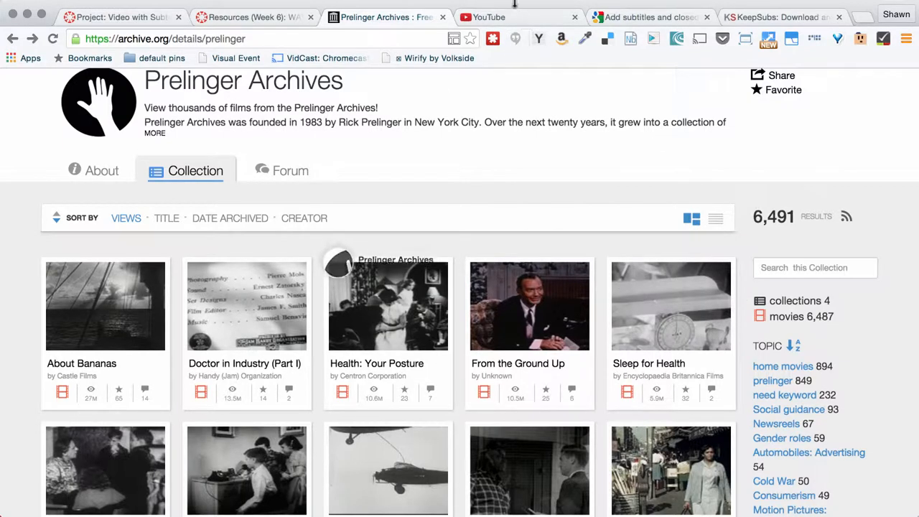
Switch to YouTube and navigate to the account's own channel.
{"action": "left_click", "coordinate": [512, 17]}
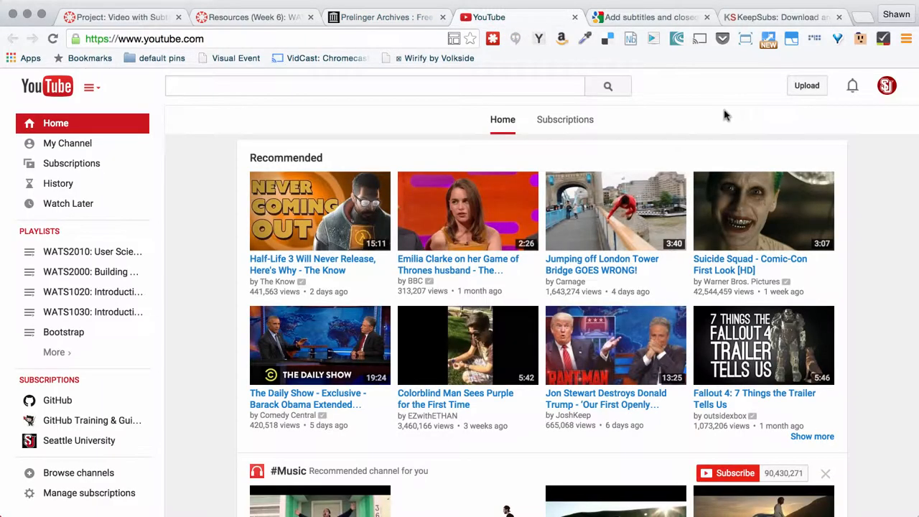
{"action": "left_click", "coordinate": [553, 88]}
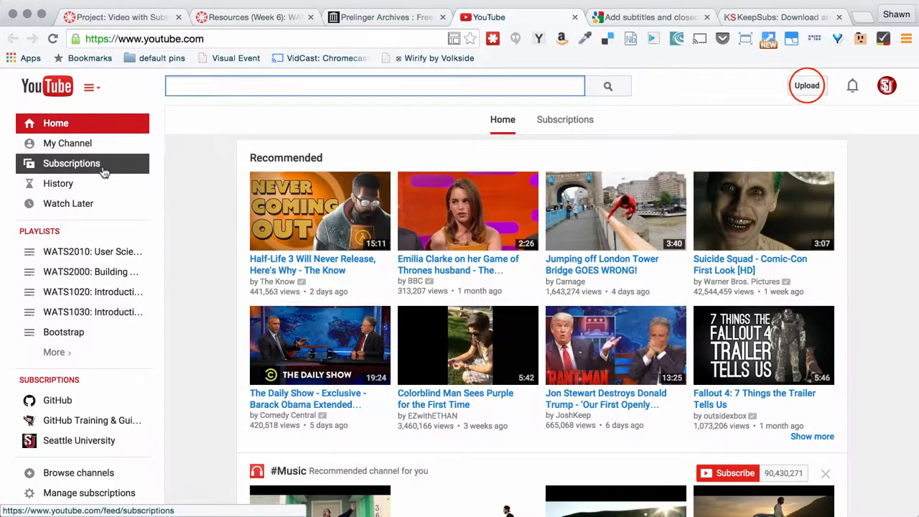
{"action": "left_click", "coordinate": [806, 85]}
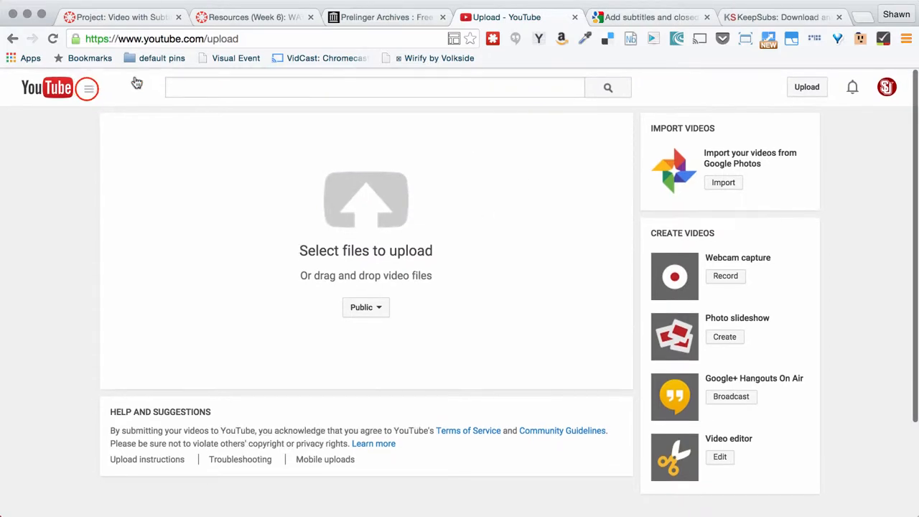
{"action": "left_click", "coordinate": [88, 90]}
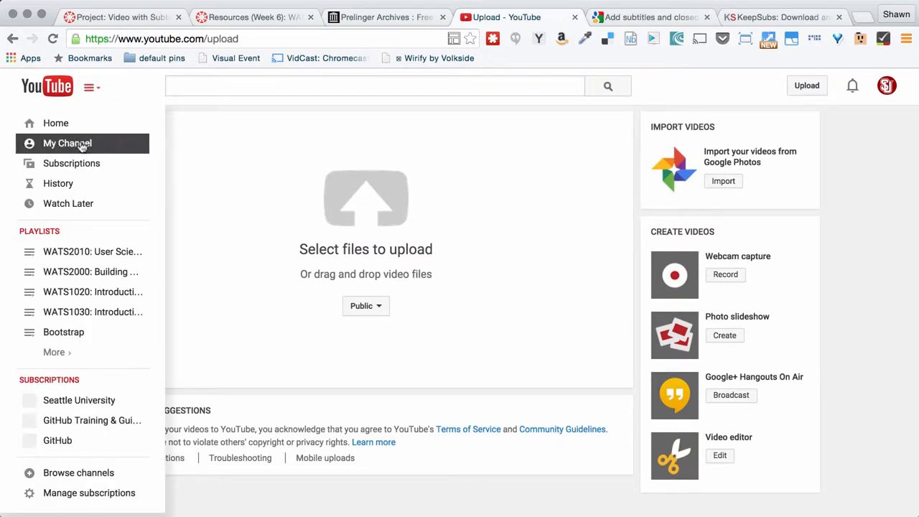
{"action": "left_click", "coordinate": [81, 146]}
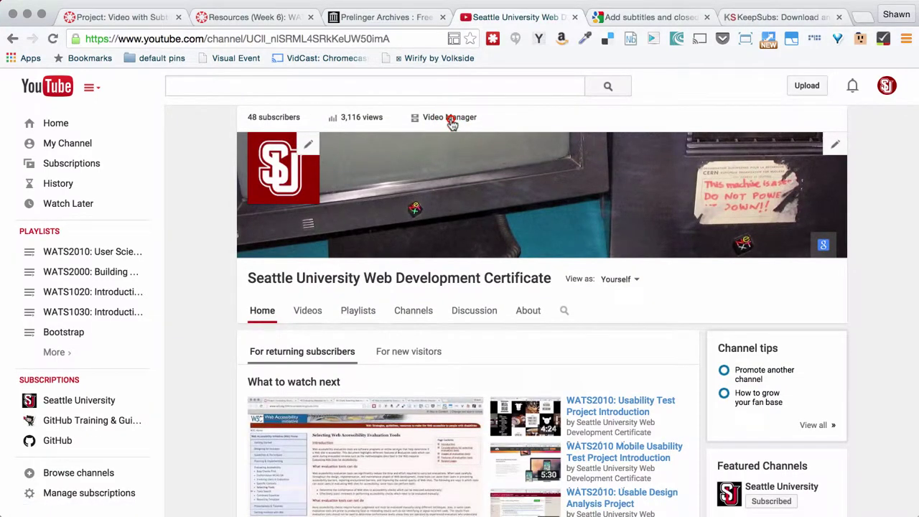
In Video Manager, open the WATS2010 Accessibility Evaluation video for editing.
{"action": "left_click", "coordinate": [450, 118]}
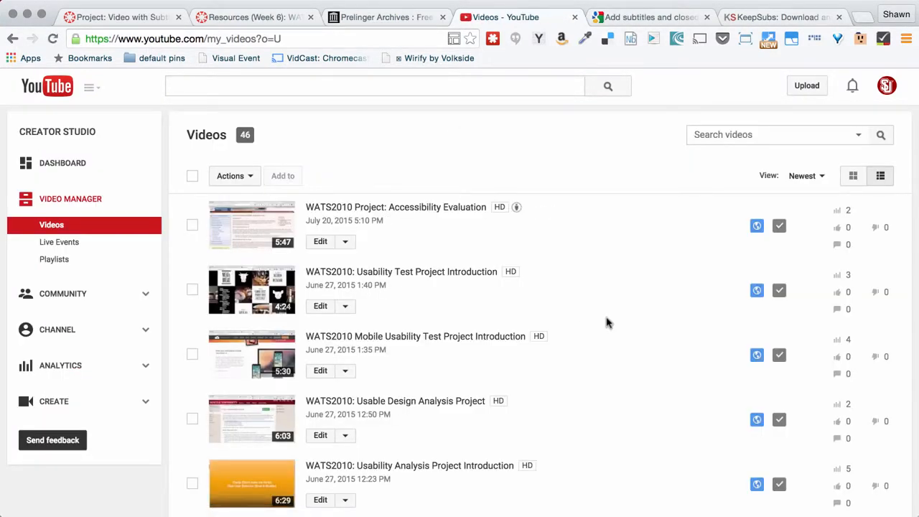
{"action": "scroll", "coordinate": [606, 323], "scroll_direction": "down", "scroll_amount": 3}
{"action": "scroll", "coordinate": [606, 323], "scroll_direction": "up", "scroll_amount": 3}
{"action": "left_click", "coordinate": [320, 242]}
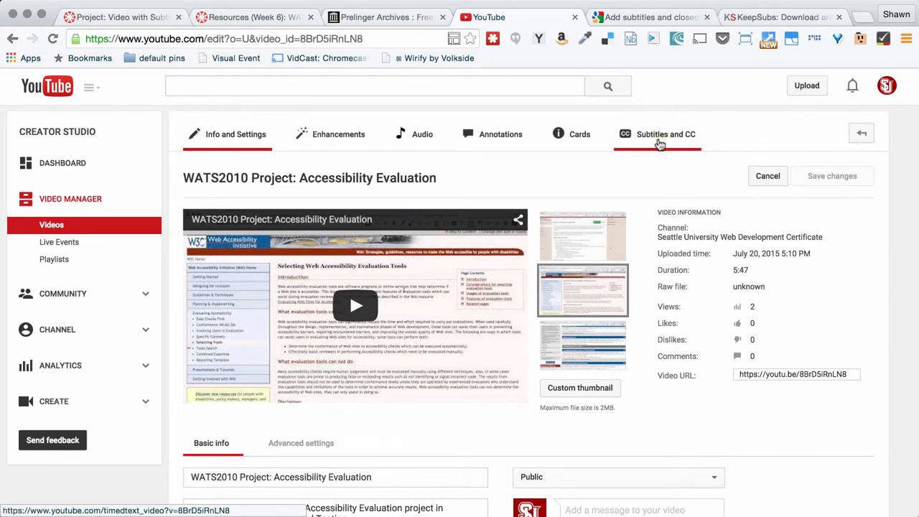
Set the video's spoken language to English, as default for new uploads, in Subtitles and CC.
{"action": "left_click", "coordinate": [660, 143]}
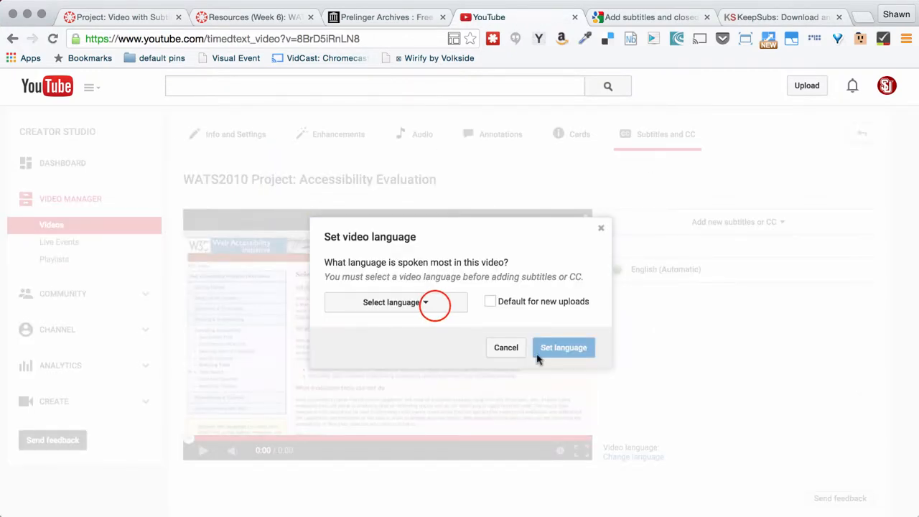
{"action": "left_click", "coordinate": [431, 302]}
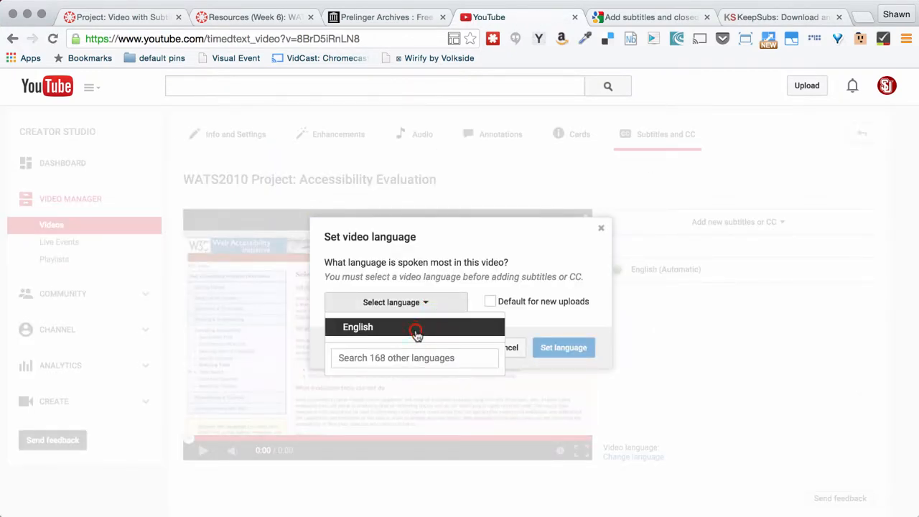
{"action": "left_click", "coordinate": [414, 329]}
{"action": "left_click", "coordinate": [490, 300]}
{"action": "left_click", "coordinate": [563, 347]}
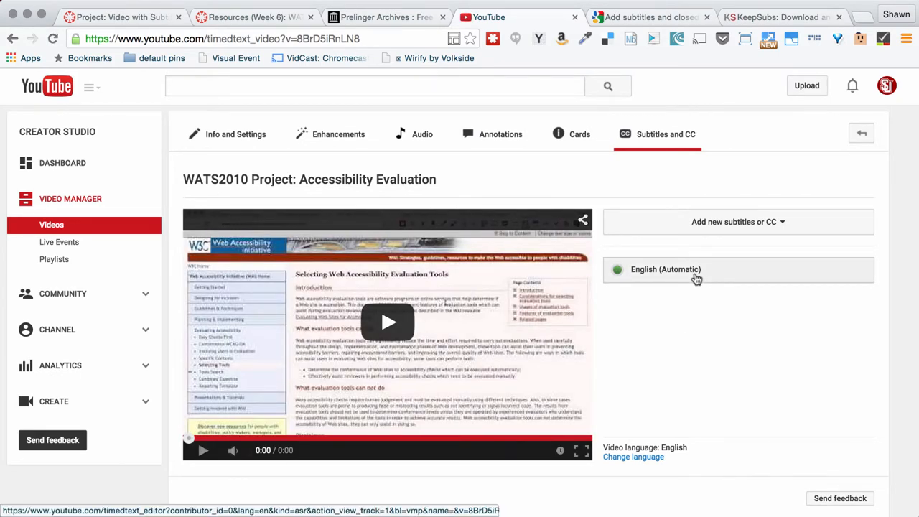
Open the English (Automatic) subtitle track and jump between its first caption lines.
{"action": "left_click", "coordinate": [695, 276]}
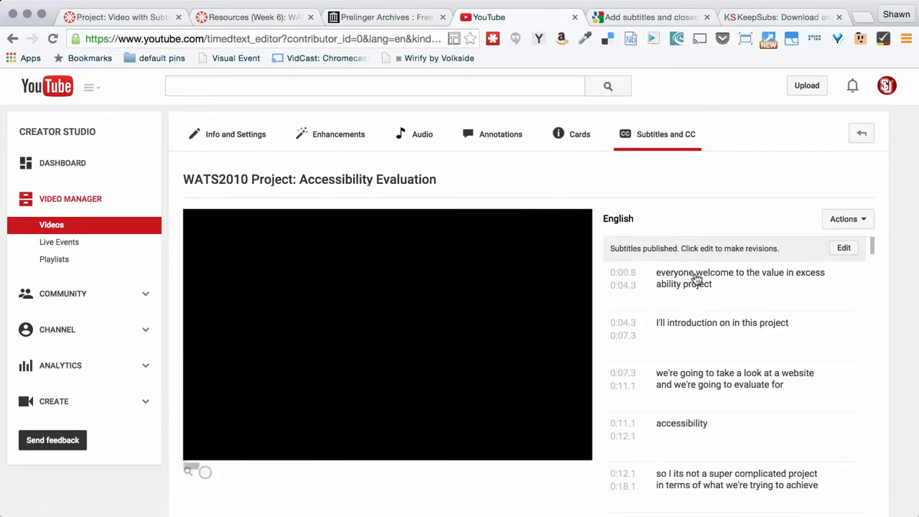
{"action": "left_click", "coordinate": [726, 359]}
{"action": "left_click", "coordinate": [631, 280]}
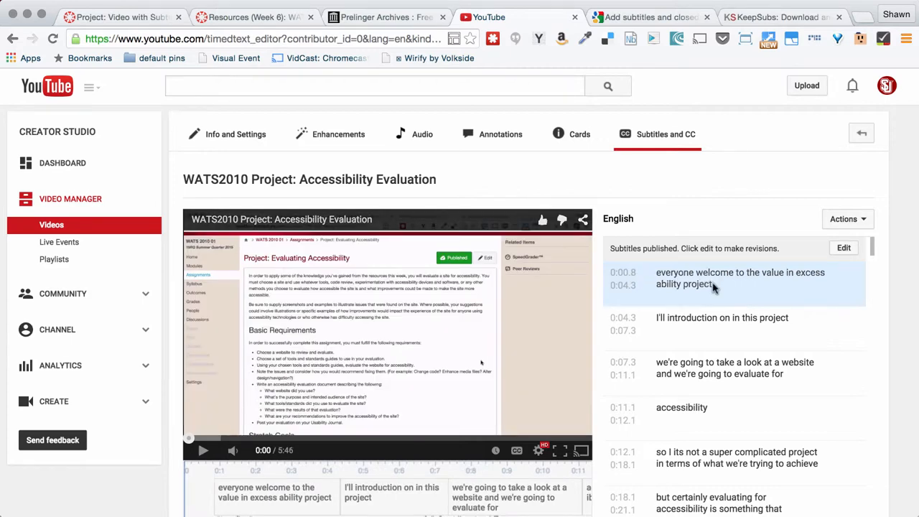
{"action": "scroll", "coordinate": [750, 353], "scroll_direction": "down", "scroll_amount": 1}
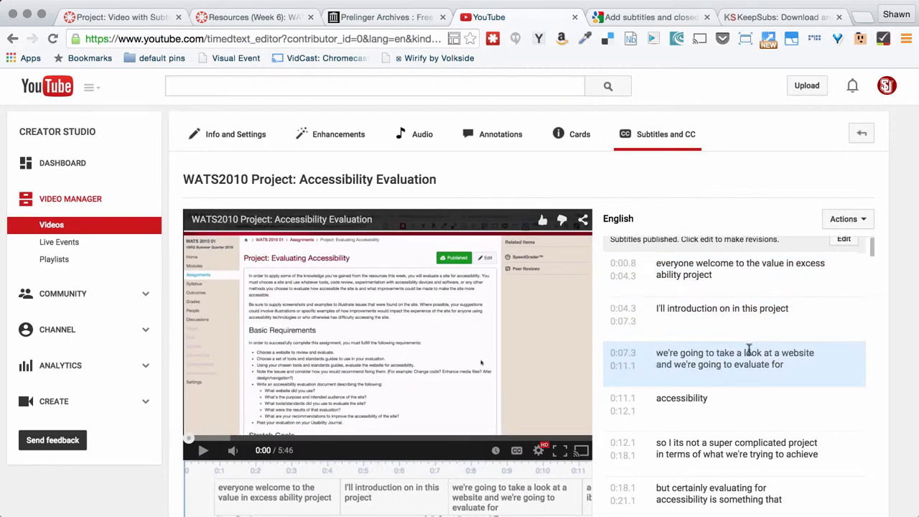
{"action": "scroll", "coordinate": [750, 353], "scroll_direction": "up", "scroll_amount": 1}
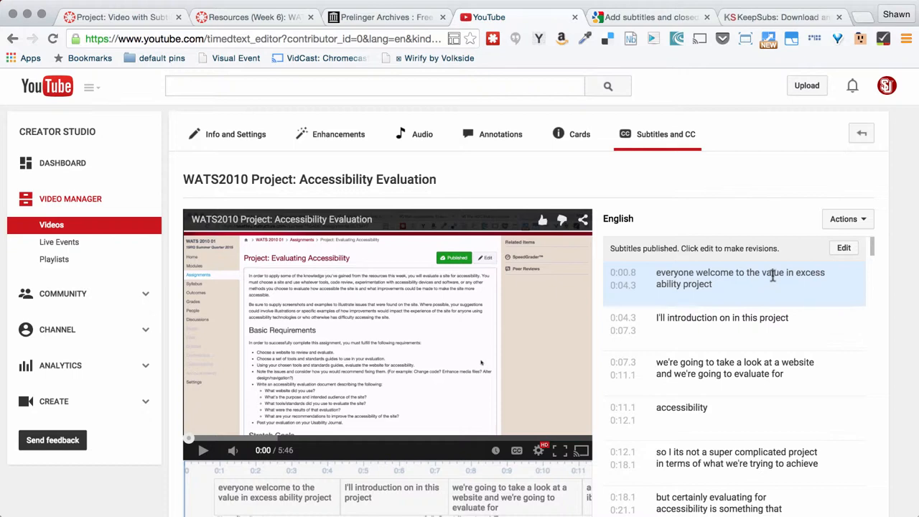
{"action": "scroll", "coordinate": [894, 262], "scroll_direction": "down", "scroll_amount": 3}
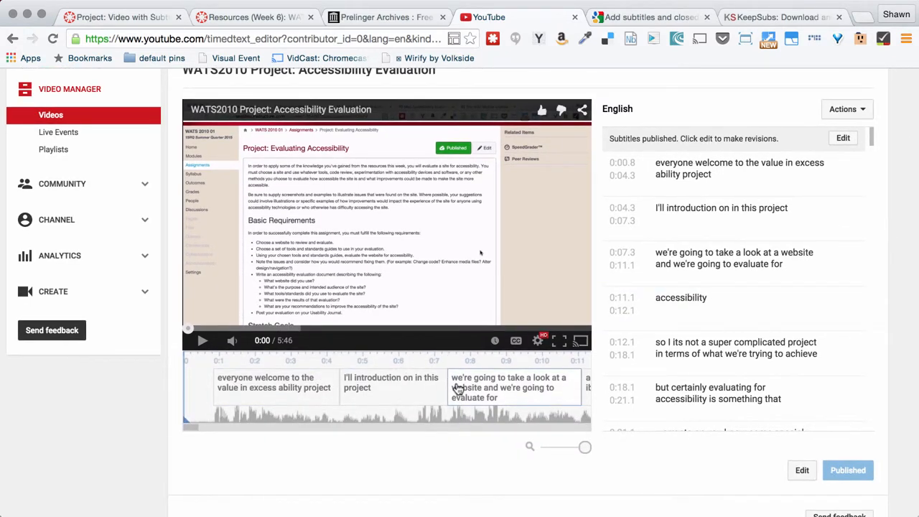
{"action": "scroll", "coordinate": [453, 373], "scroll_direction": "right", "scroll_amount": 1}
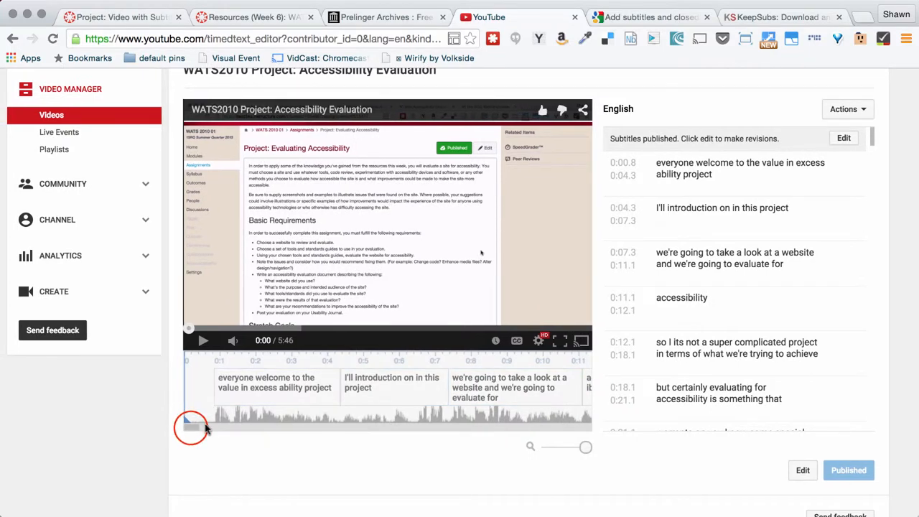
{"action": "left_click", "coordinate": [191, 427]}
{"action": "mouse_move", "coordinate": [192, 429]}
{"action": "left_mouse_down"}
{"action": "mouse_move", "coordinate": [287, 430]}
{"action": "mouse_move", "coordinate": [265, 429]}
{"action": "mouse_move", "coordinate": [303, 422]}
{"action": "mouse_move", "coordinate": [185, 431]}
{"action": "left_mouse_up"}
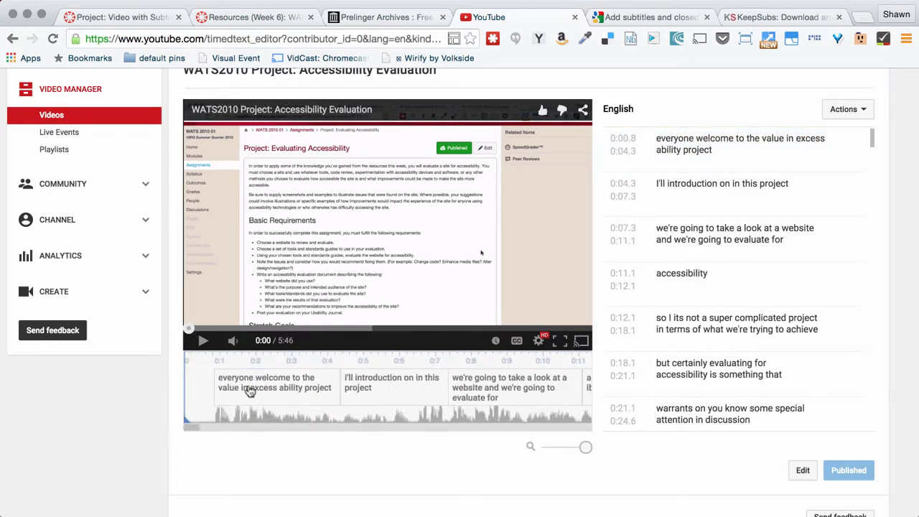
{"action": "left_click", "coordinate": [189, 426]}
{"action": "left_click_drag", "start_coordinate": [190, 427], "coordinate": [256, 418]}
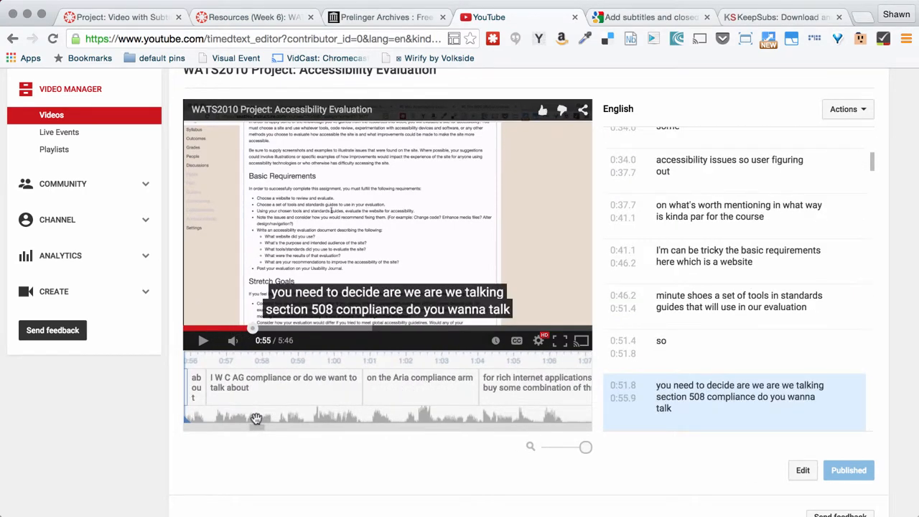
{"action": "left_click_drag", "start_coordinate": [257, 418], "coordinate": [261, 418]}
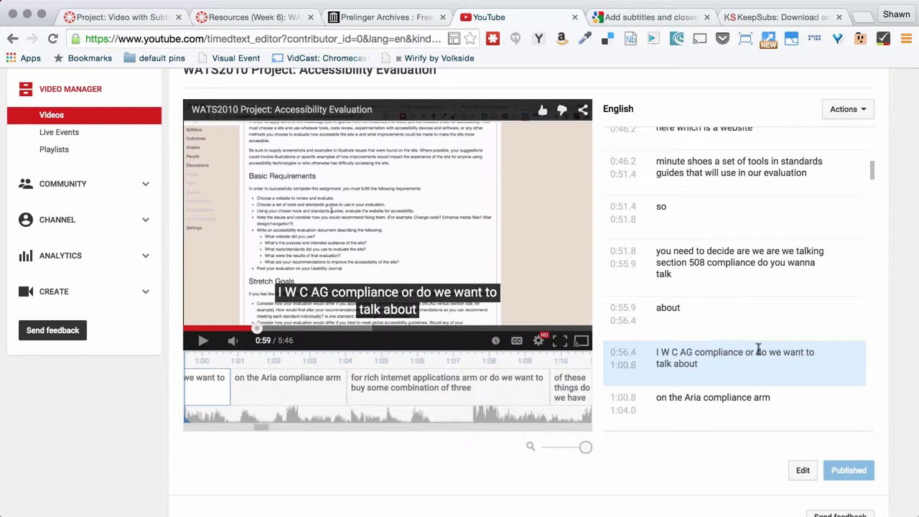
{"action": "scroll", "coordinate": [771, 211], "scroll_direction": "up", "scroll_amount": 5}
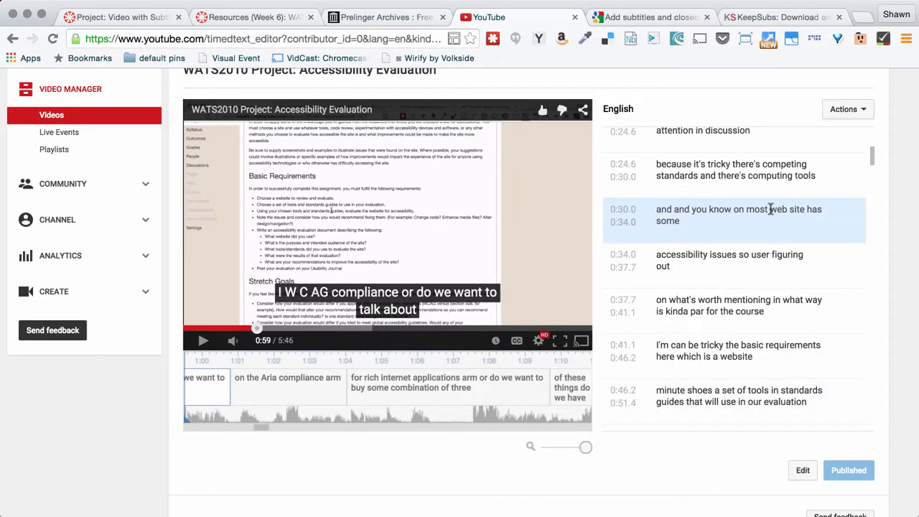
{"action": "scroll", "coordinate": [771, 212], "scroll_direction": "up", "scroll_amount": 2}
{"action": "scroll", "coordinate": [771, 212], "scroll_direction": "up", "scroll_amount": 5}
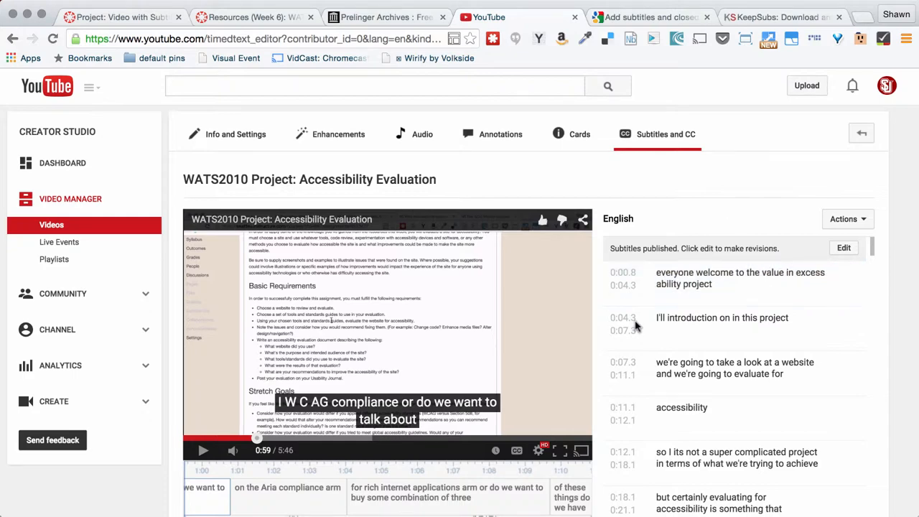
Switch to the YouTube Help article on adding subtitles and closed captions.
{"action": "left_click", "coordinate": [661, 17]}
{"action": "scroll", "coordinate": [522, 409], "scroll_direction": "down", "scroll_amount": 5}
{"action": "scroll", "coordinate": [523, 409], "scroll_direction": "up", "scroll_amount": 5}
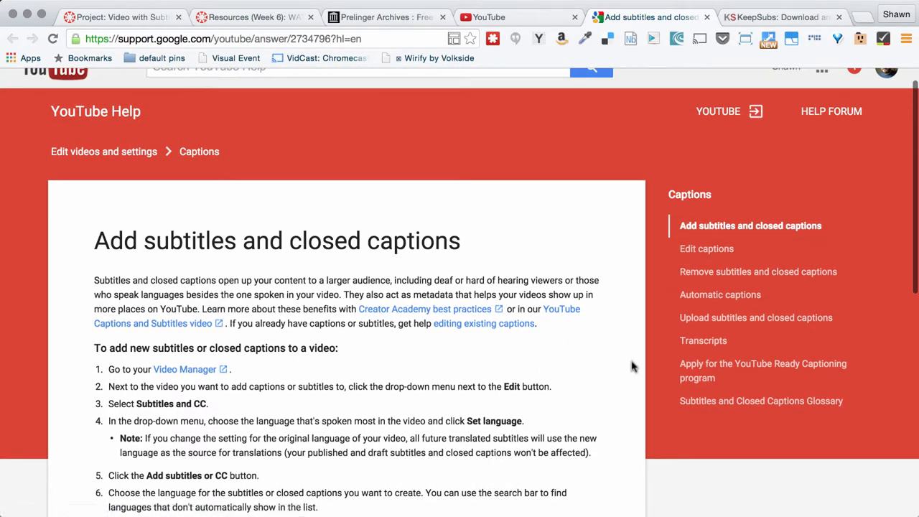
{"action": "scroll", "coordinate": [624, 285], "scroll_direction": "up", "scroll_amount": 1}
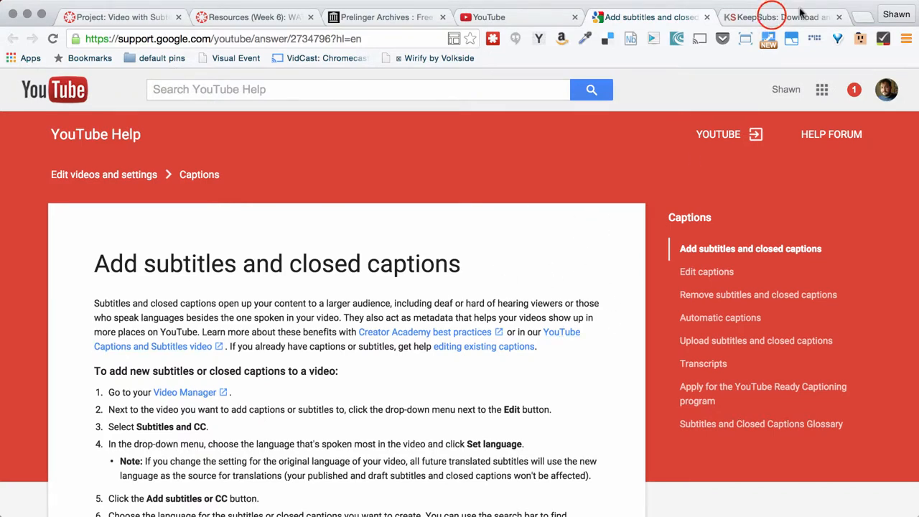
Switch to the KeepSubs tab with its empty video-link field.
{"action": "left_click", "coordinate": [771, 18]}
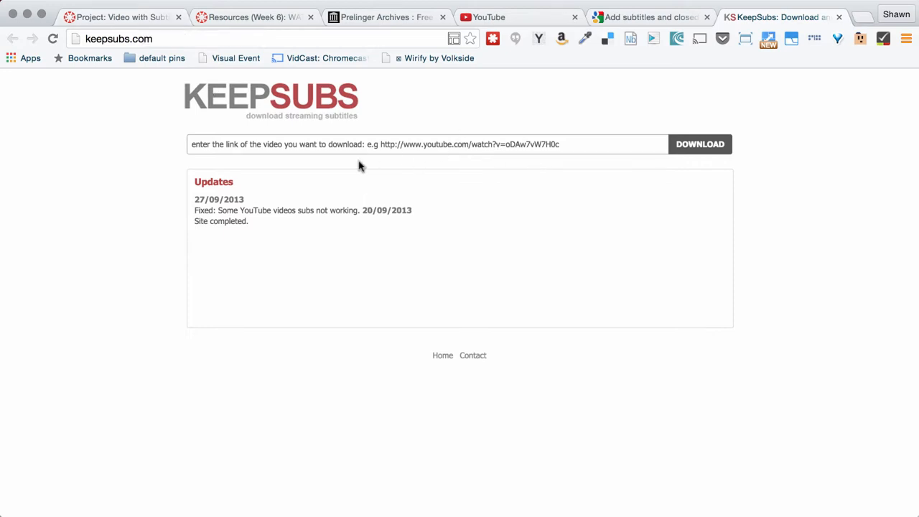
Return to the Prelinger Archives tab to browse its public-domain films.
{"action": "left_click", "coordinate": [394, 17]}
{"action": "scroll", "coordinate": [592, 388], "scroll_direction": "down", "scroll_amount": 3}
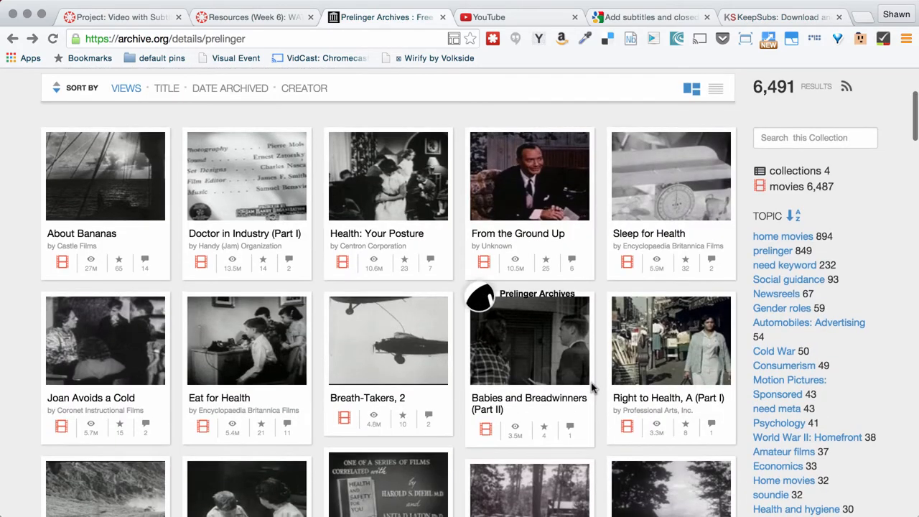
{"action": "scroll", "coordinate": [592, 388], "scroll_direction": "down", "scroll_amount": 3}
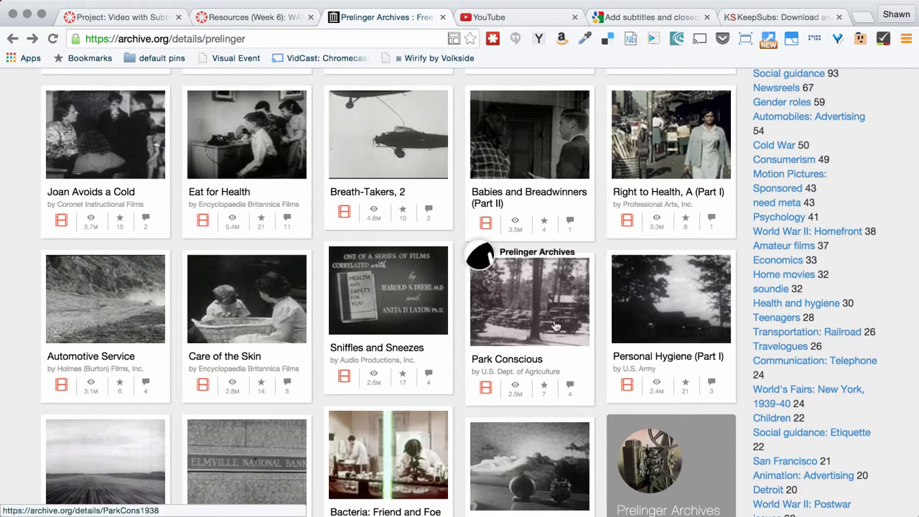
{"action": "scroll", "coordinate": [554, 325], "scroll_direction": "down", "scroll_amount": 2}
{"action": "scroll", "coordinate": [555, 325], "scroll_direction": "down", "scroll_amount": 3}
{"action": "scroll", "coordinate": [555, 325], "scroll_direction": "down", "scroll_amount": 2}
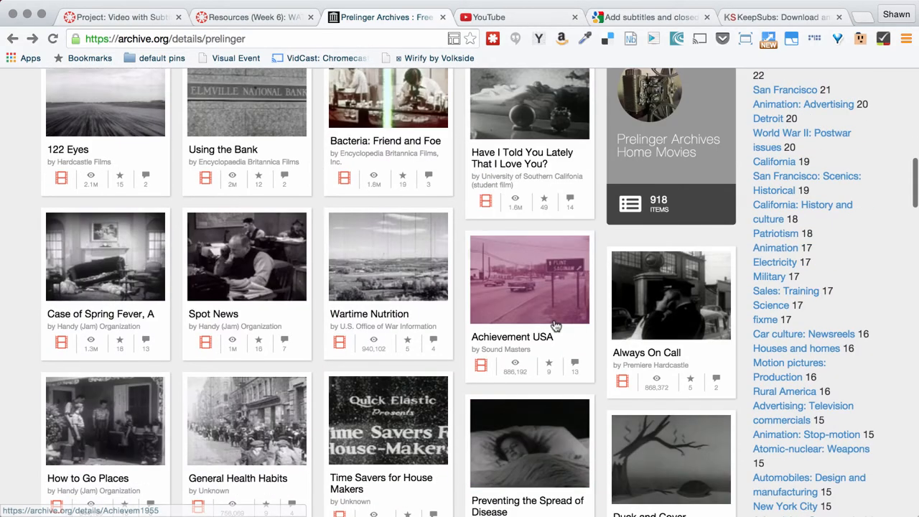
{"action": "scroll", "coordinate": [554, 325], "scroll_direction": "down", "scroll_amount": 2}
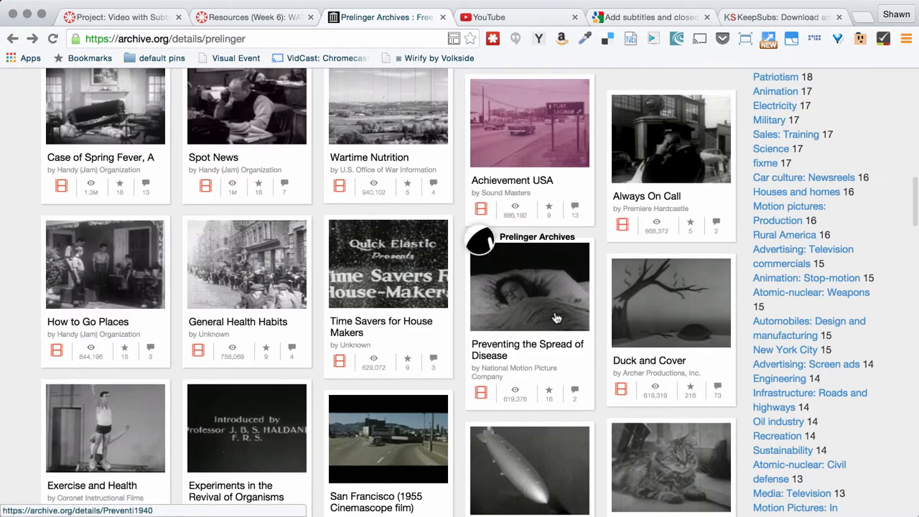
{"action": "scroll", "coordinate": [555, 317], "scroll_direction": "down", "scroll_amount": 2}
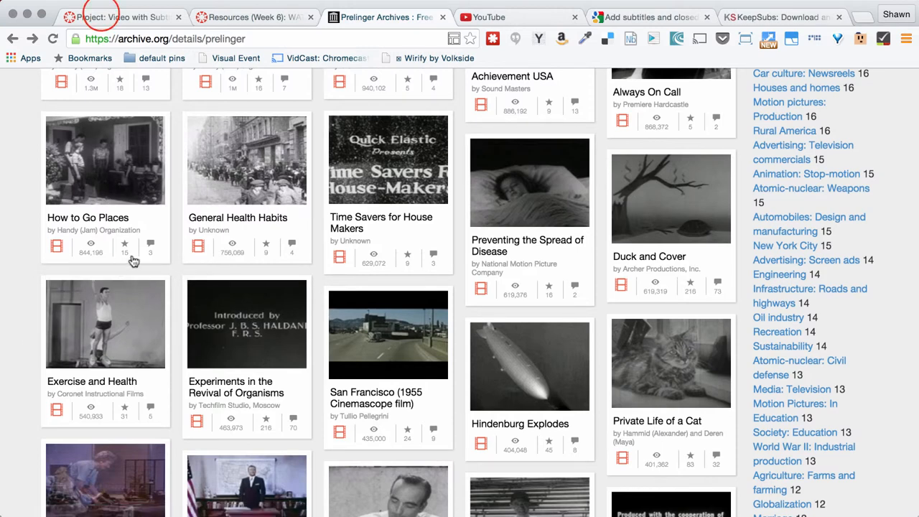
Return to the Canvas 'Project: Video with Subtitles' assignment and clear the text selection.
{"action": "left_click", "coordinate": [100, 16]}
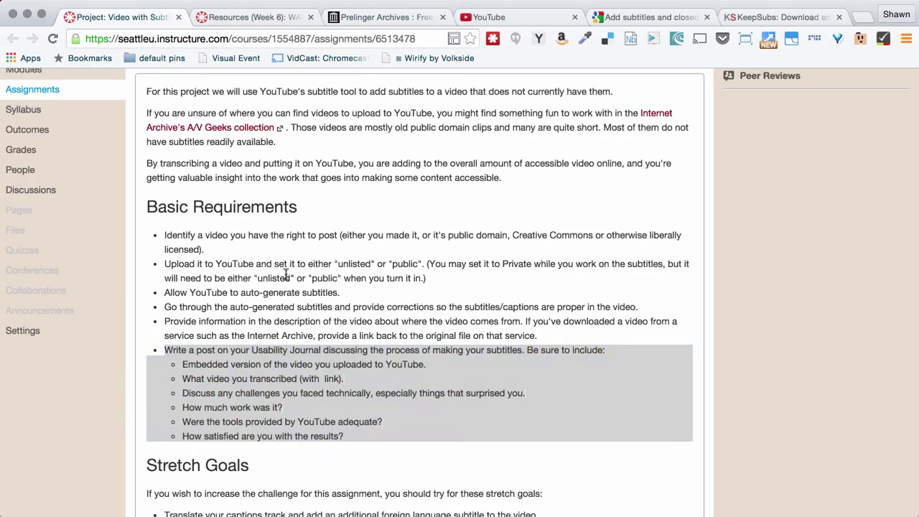
{"action": "left_click", "coordinate": [399, 290]}
{"action": "scroll", "coordinate": [399, 290], "scroll_direction": "up", "scroll_amount": 3}
{"action": "scroll", "coordinate": [400, 290], "scroll_direction": "up", "scroll_amount": 2}
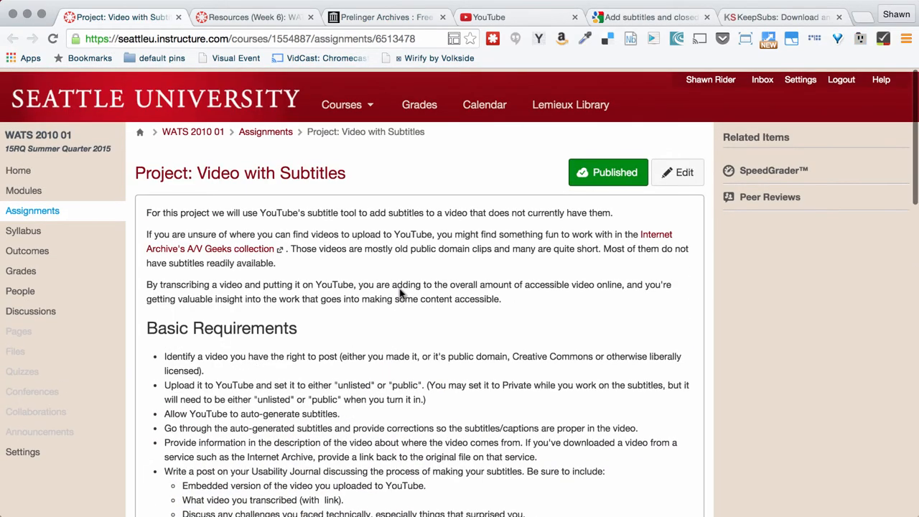